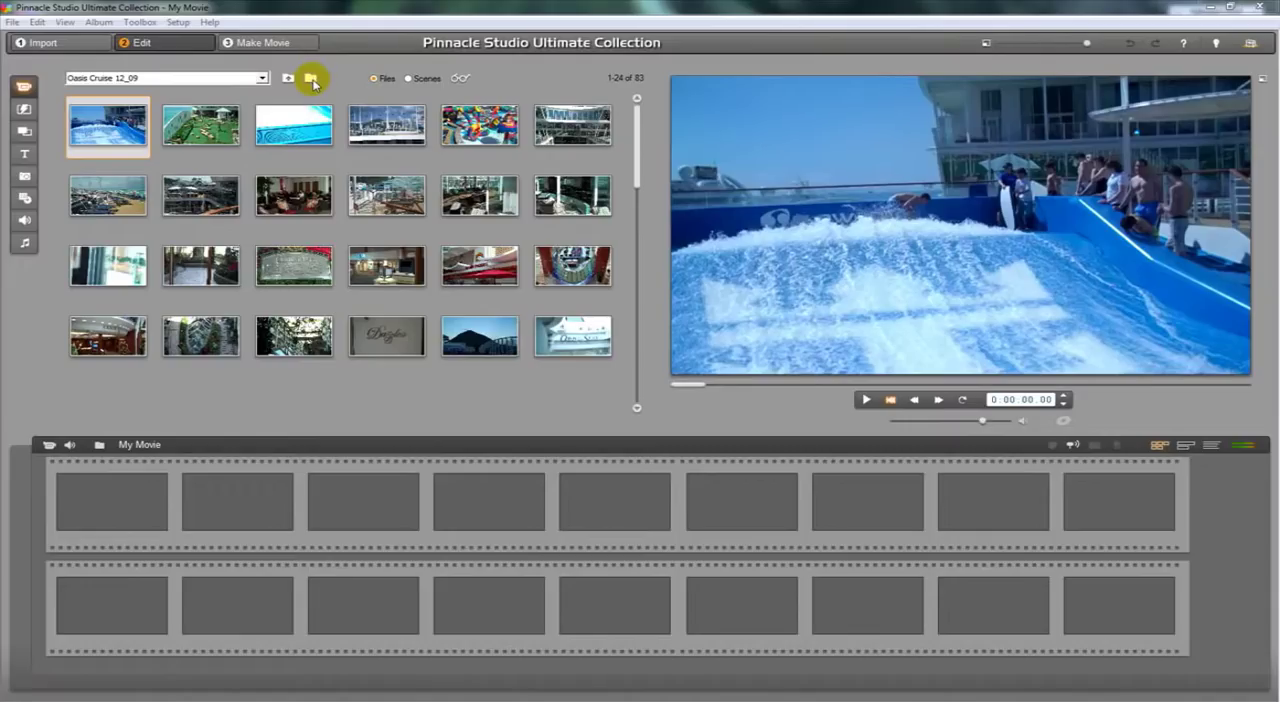
Step: Open VID00003.MP4 from Oasis Cruise 12_09 so its single scene shows in the album
click(311, 79)
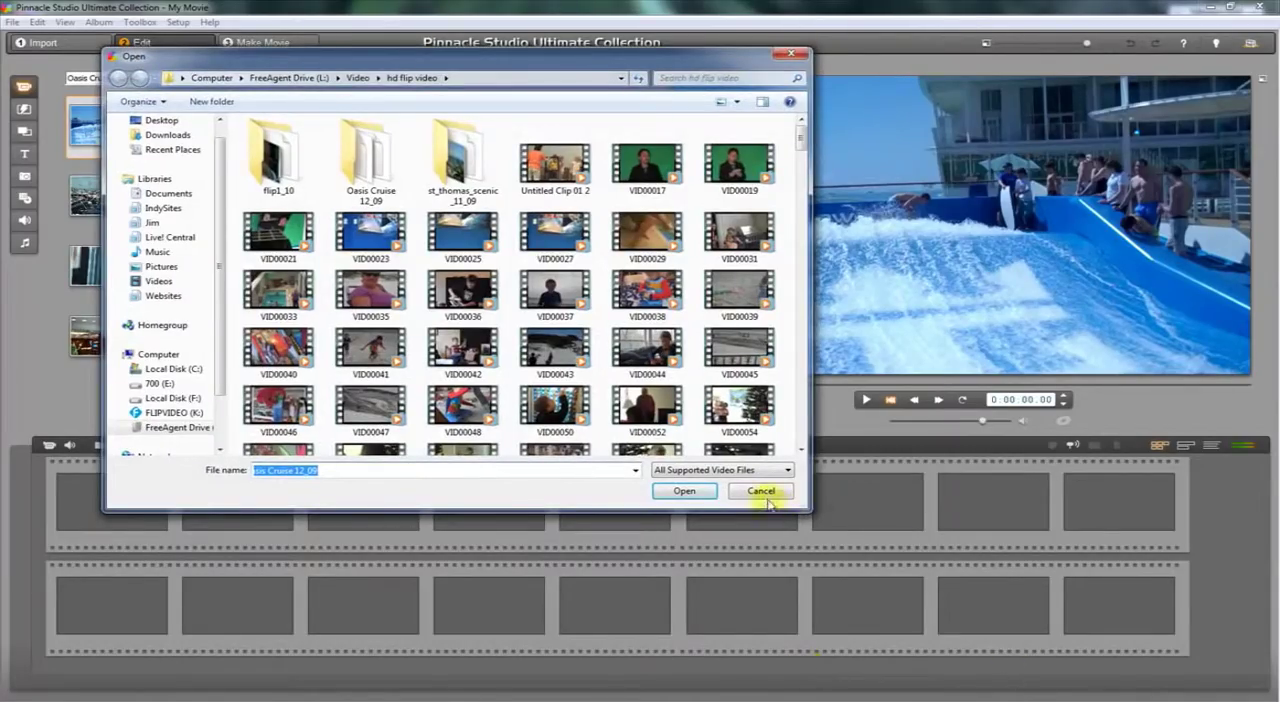
mouse_move(806, 506)
mouse_down()
mouse_move(957, 572)
mouse_move(900, 558)
mouse_up()
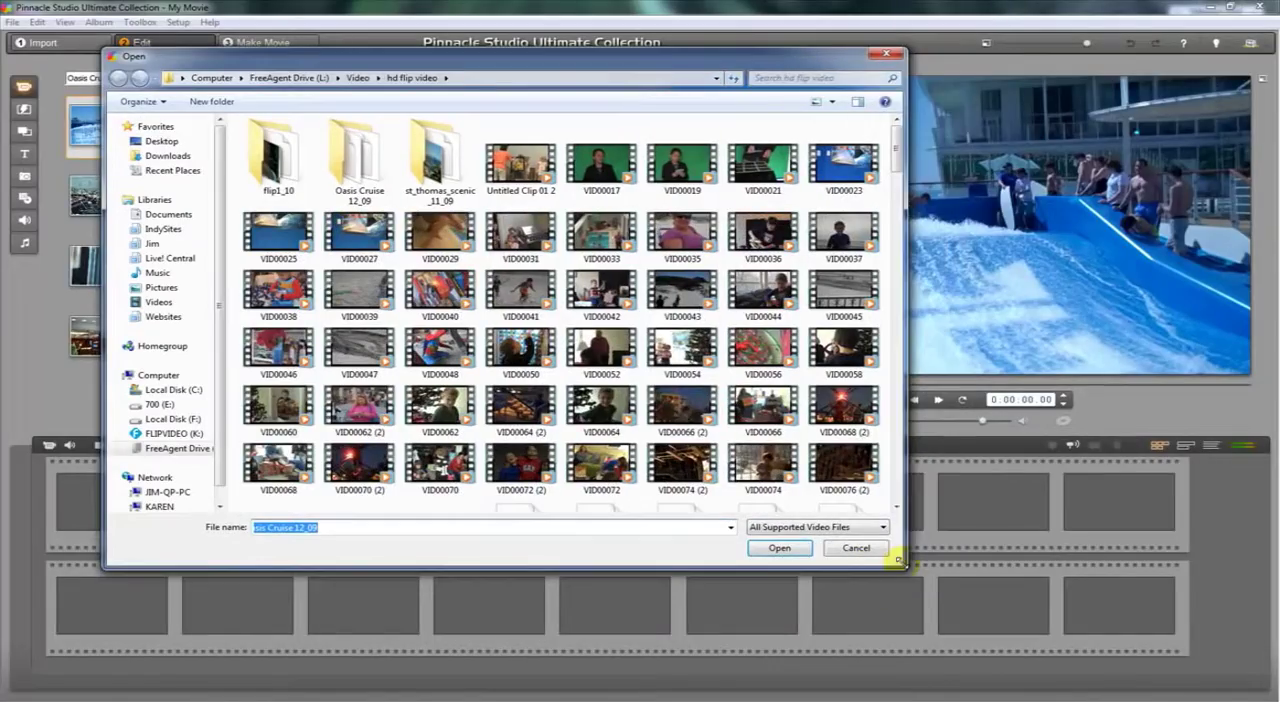
double_click(360, 135)
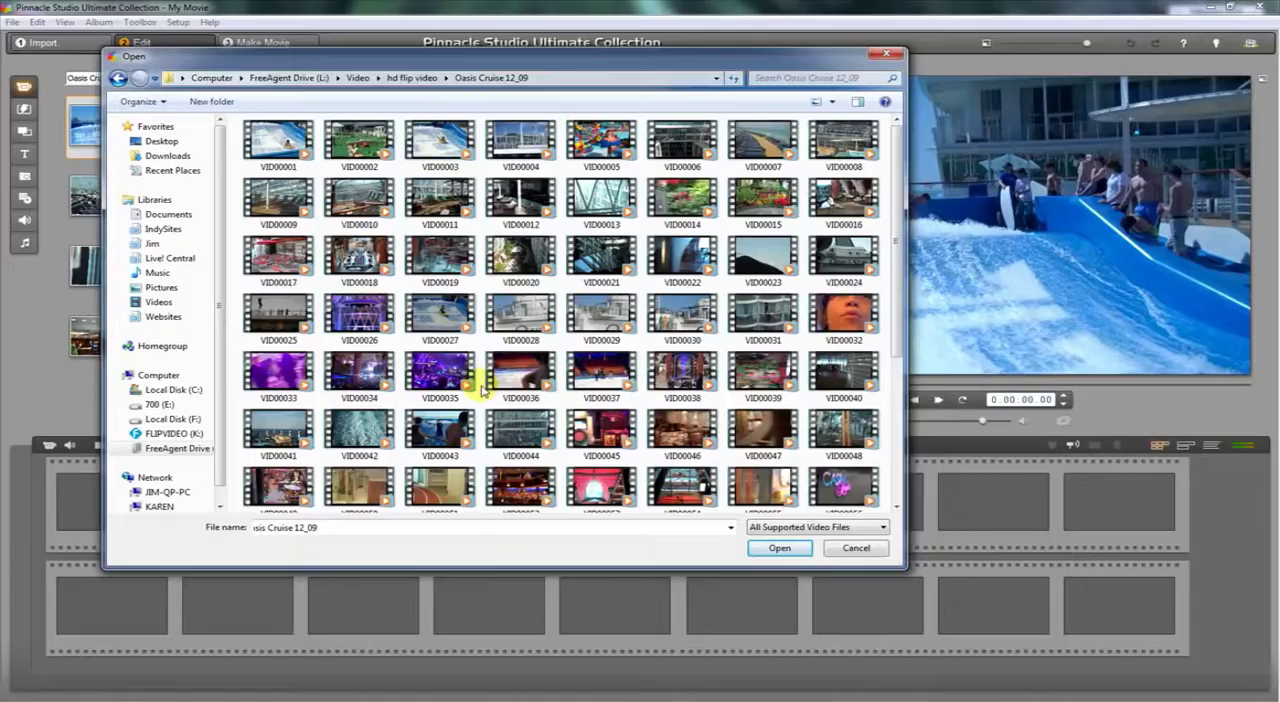
mouse_move(897, 135)
mouse_down()
mouse_move(900, 255)
mouse_move(915, 132)
mouse_up()
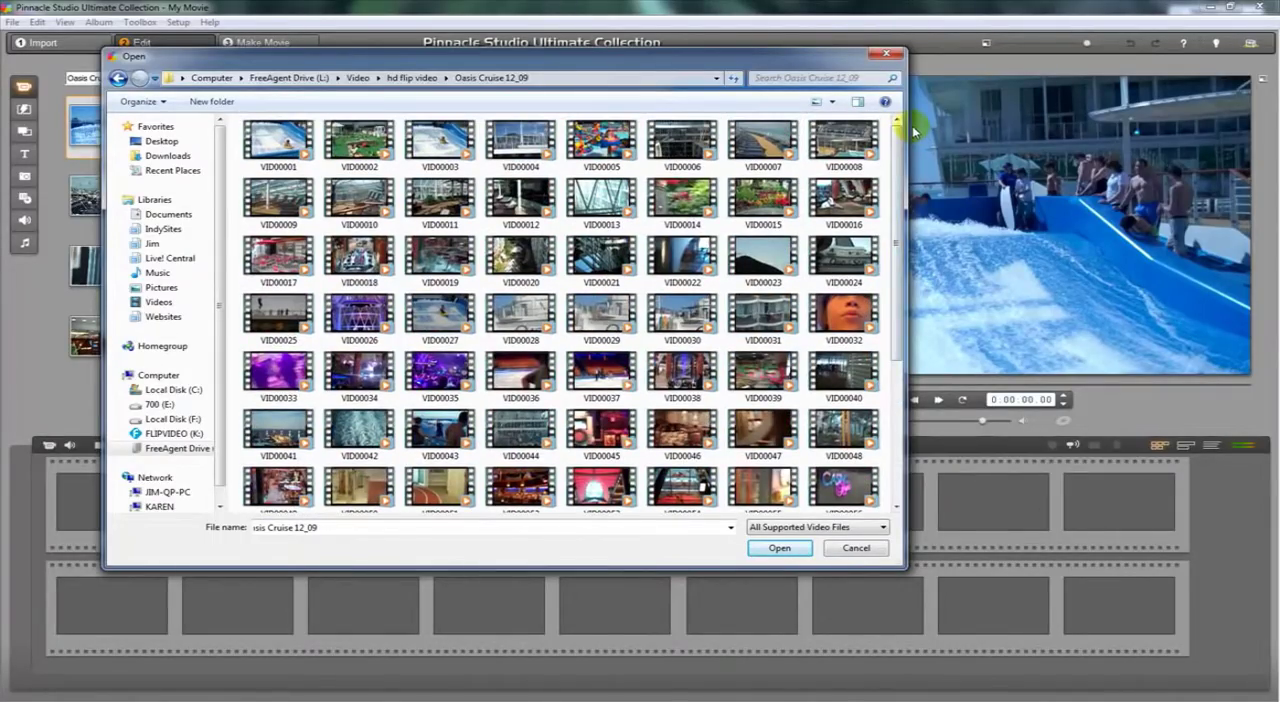
click(448, 142)
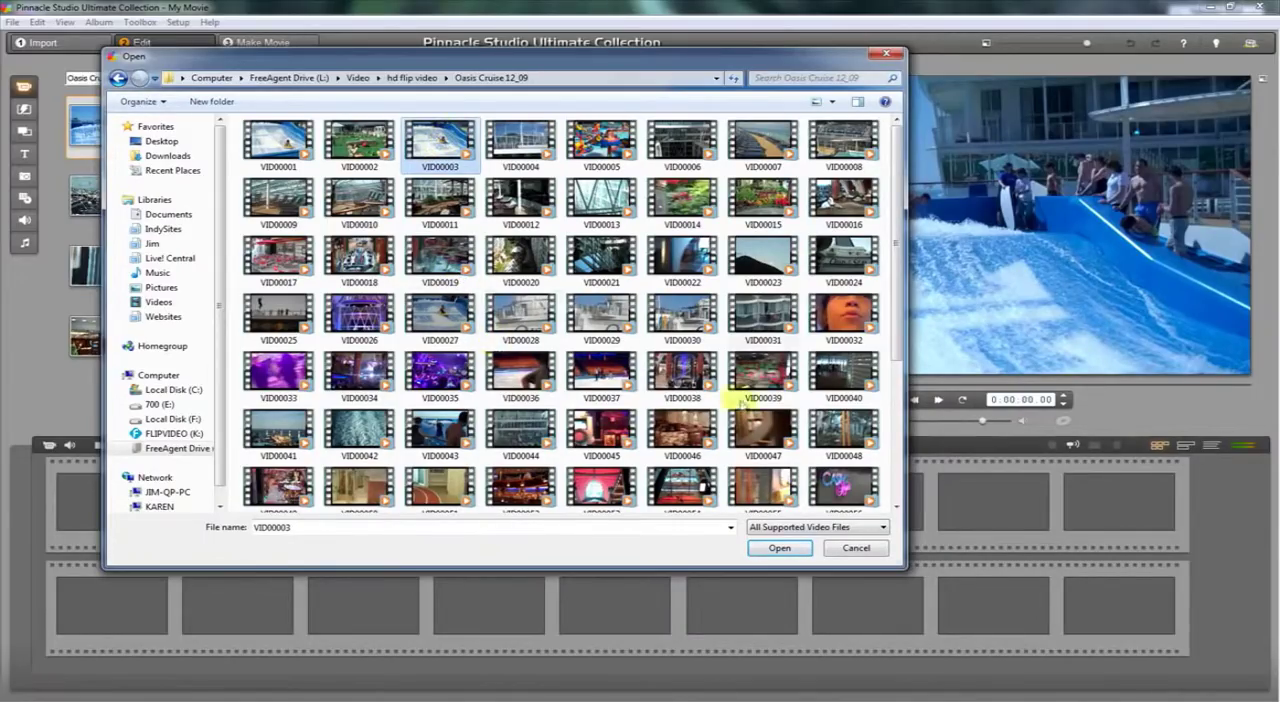
click(775, 548)
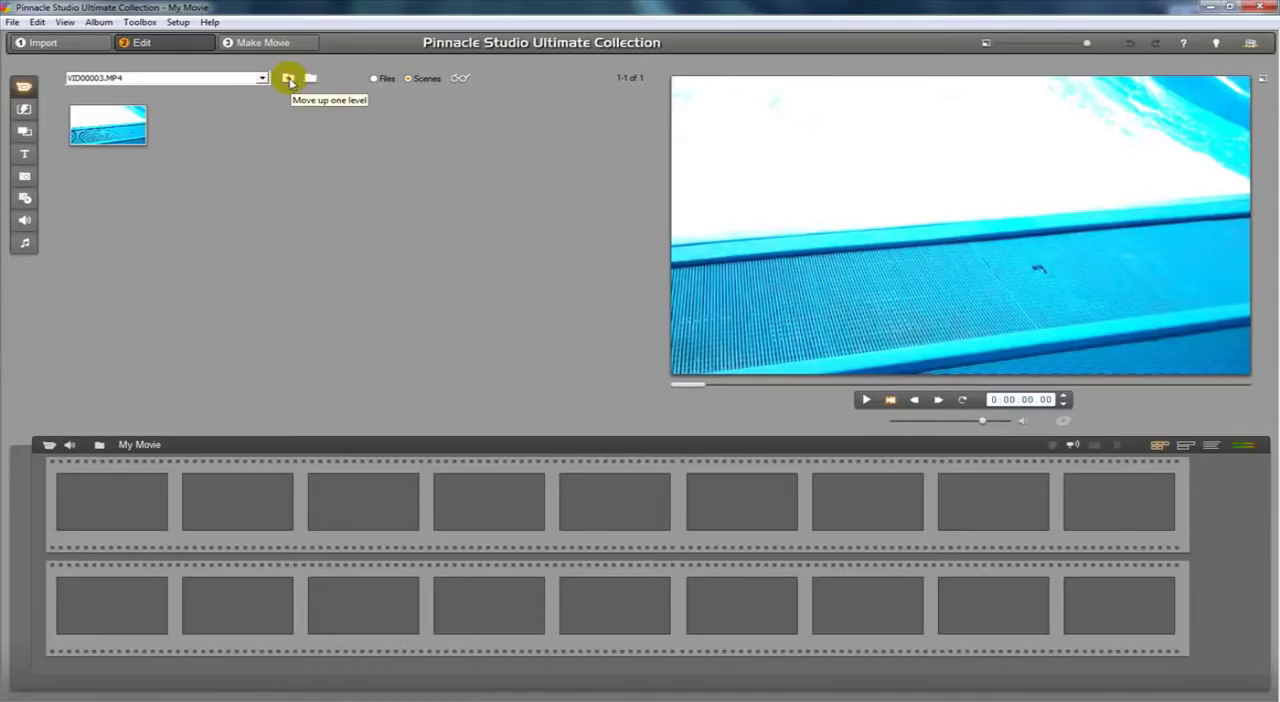
Step: Move up one folder level so the album lists all 83 Oasis Cruise 12_09 clips
click(288, 78)
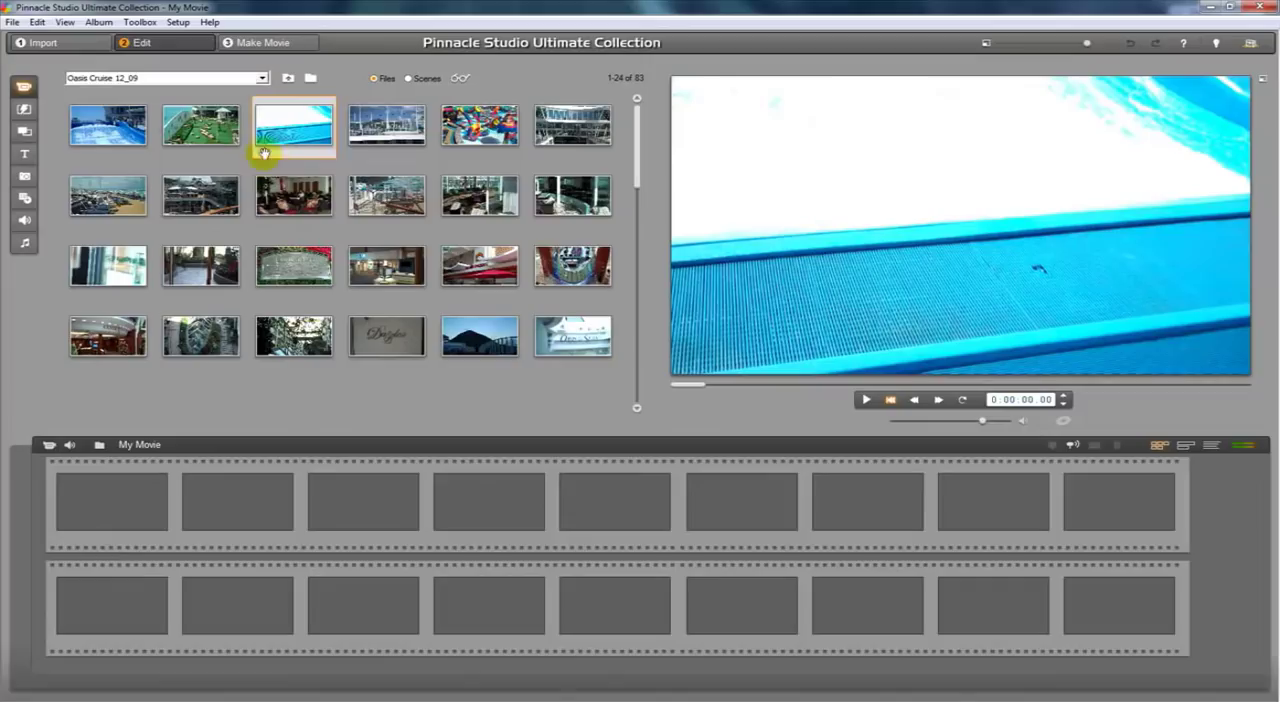
mouse_move(636, 122)
mouse_down()
mouse_move(636, 145)
mouse_move(636, 108)
mouse_up()
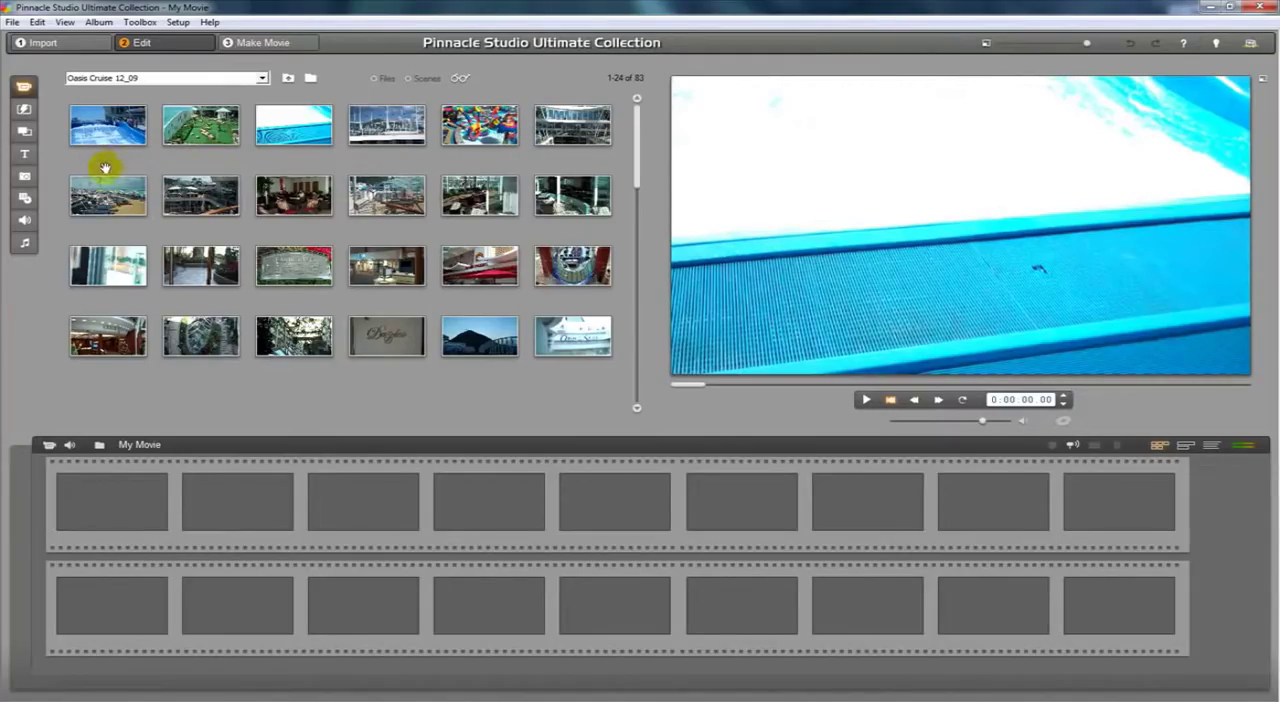
Step: Preview the six first-row clips, then two second-row clips, ending on the deck chairs clip
click(108, 125)
click(201, 125)
click(293, 125)
click(387, 125)
click(480, 125)
click(572, 125)
click(572, 196)
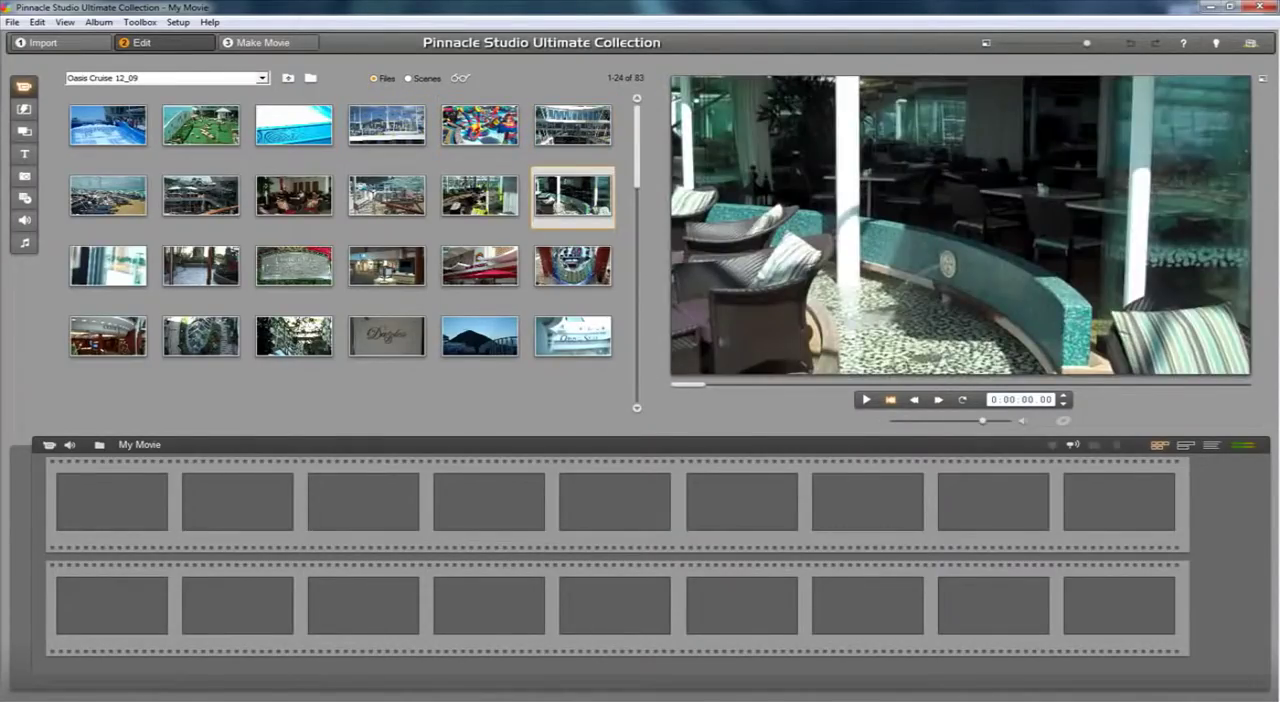
click(480, 196)
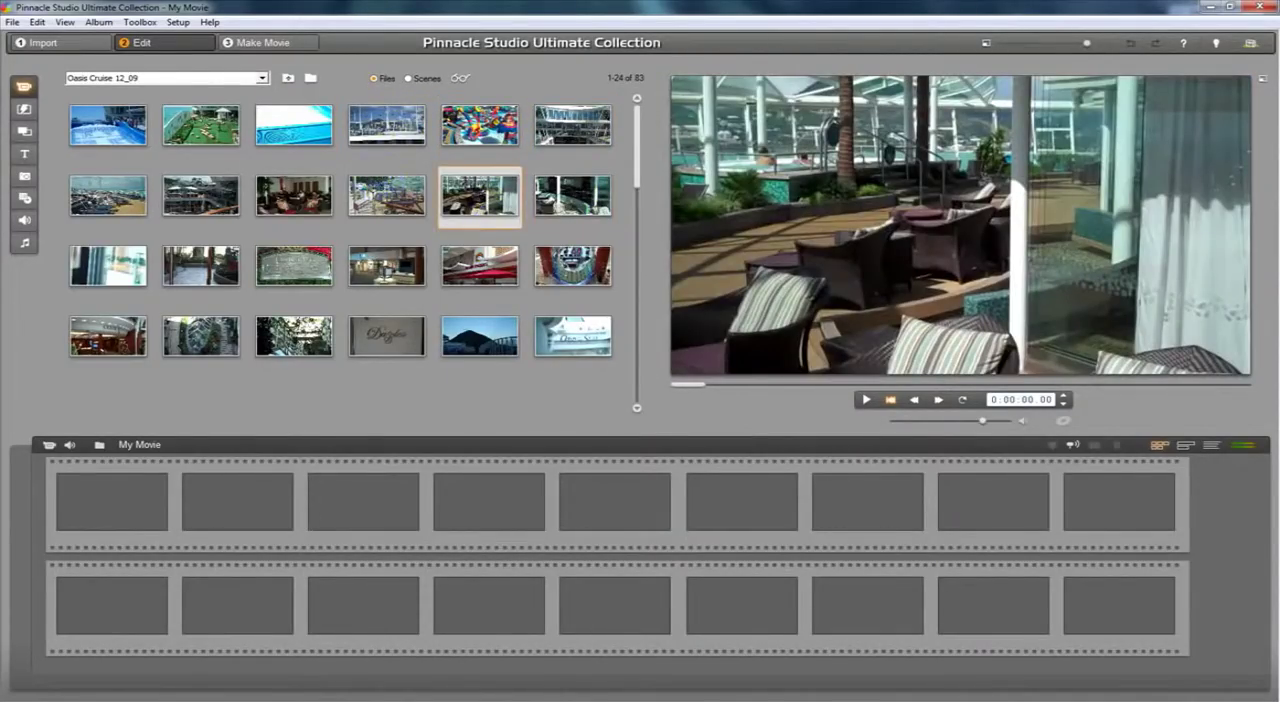